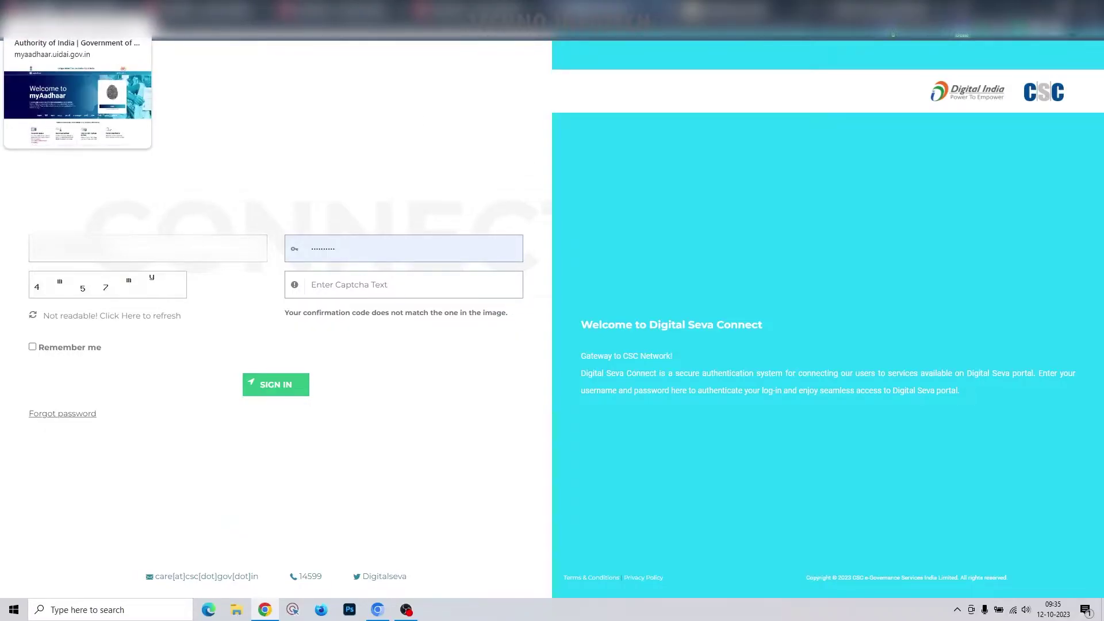
On the myAadhaar login form, solve the captcha image with the captcha extension and paste the result into the captcha field.
{"action": "left_click", "coordinate": [69, 11]}
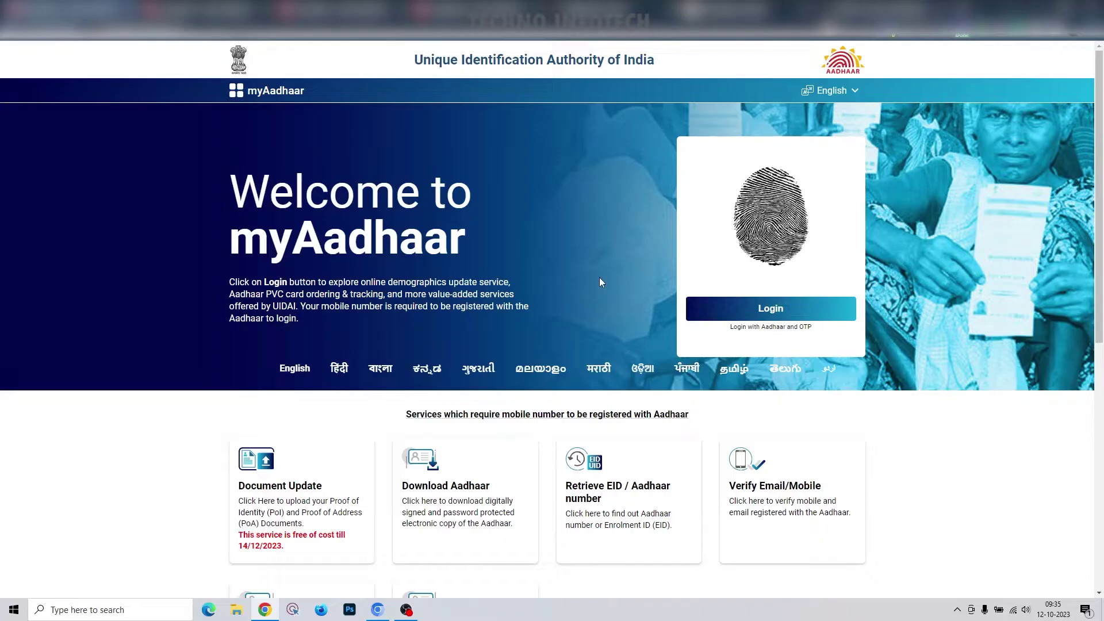
{"action": "left_click", "coordinate": [771, 311]}
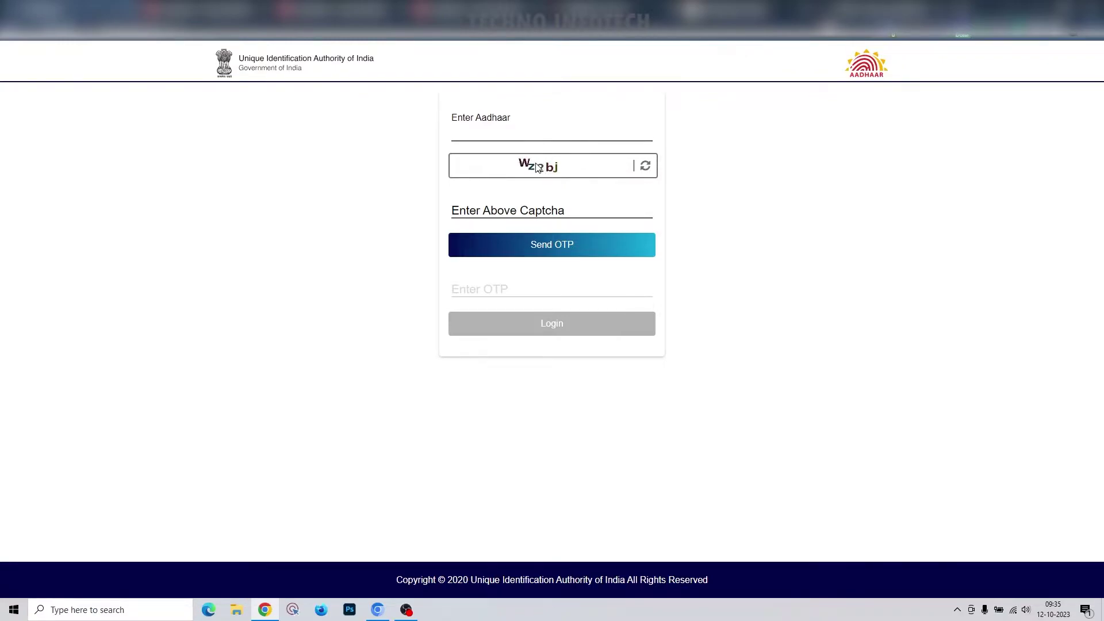
{"action": "right_click", "coordinate": [537, 167]}
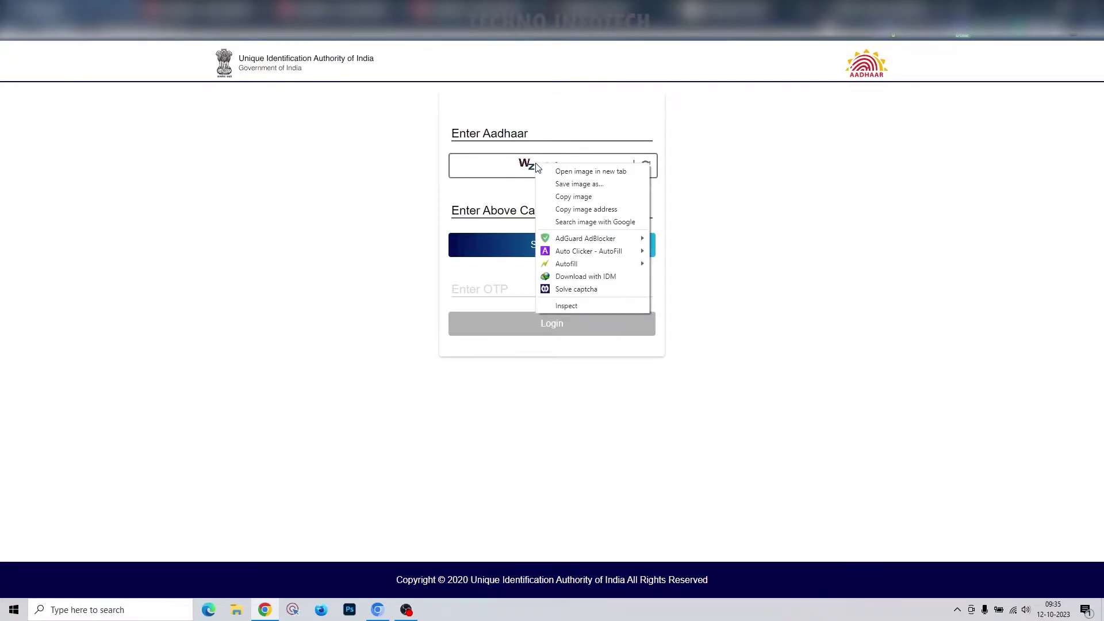
{"action": "left_click", "coordinate": [584, 295]}
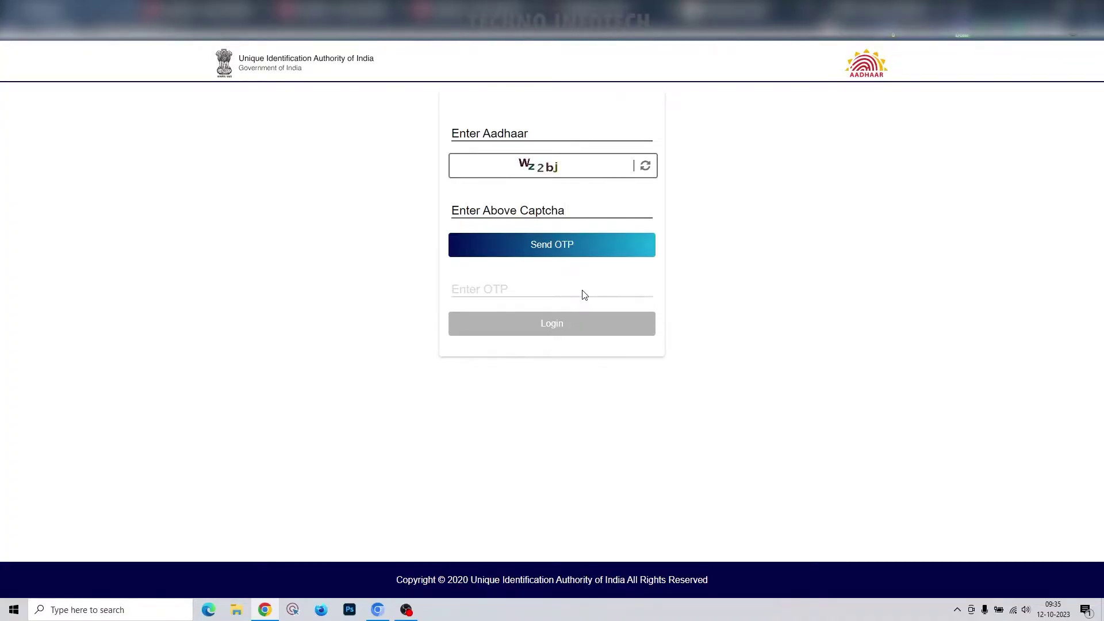
{"action": "left_click", "coordinate": [495, 211]}
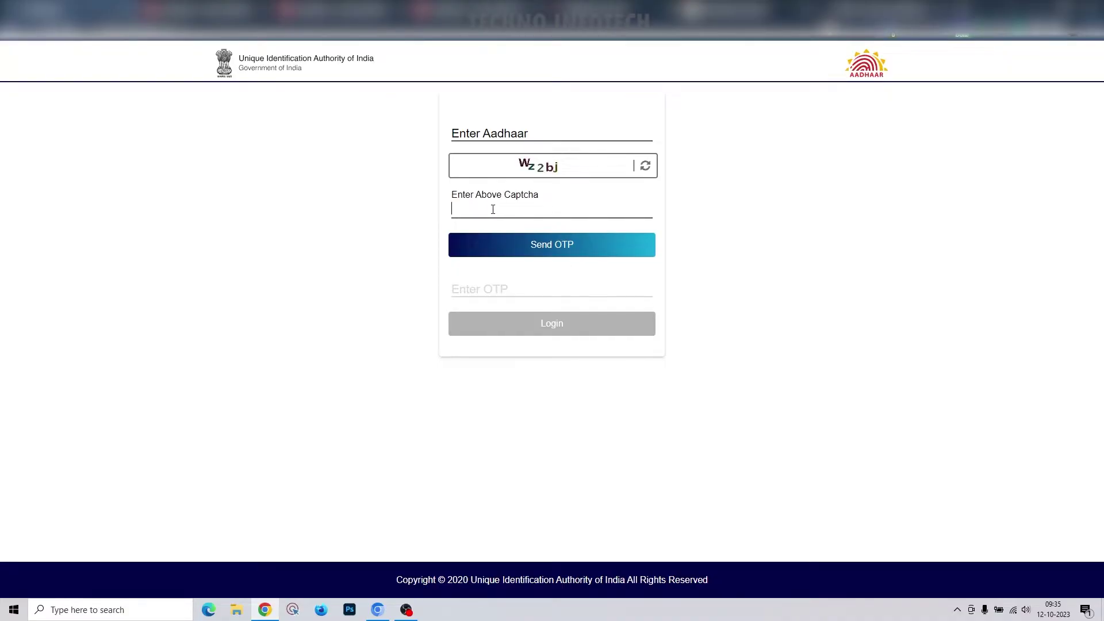
{"action": "right_click", "coordinate": [492, 213]}
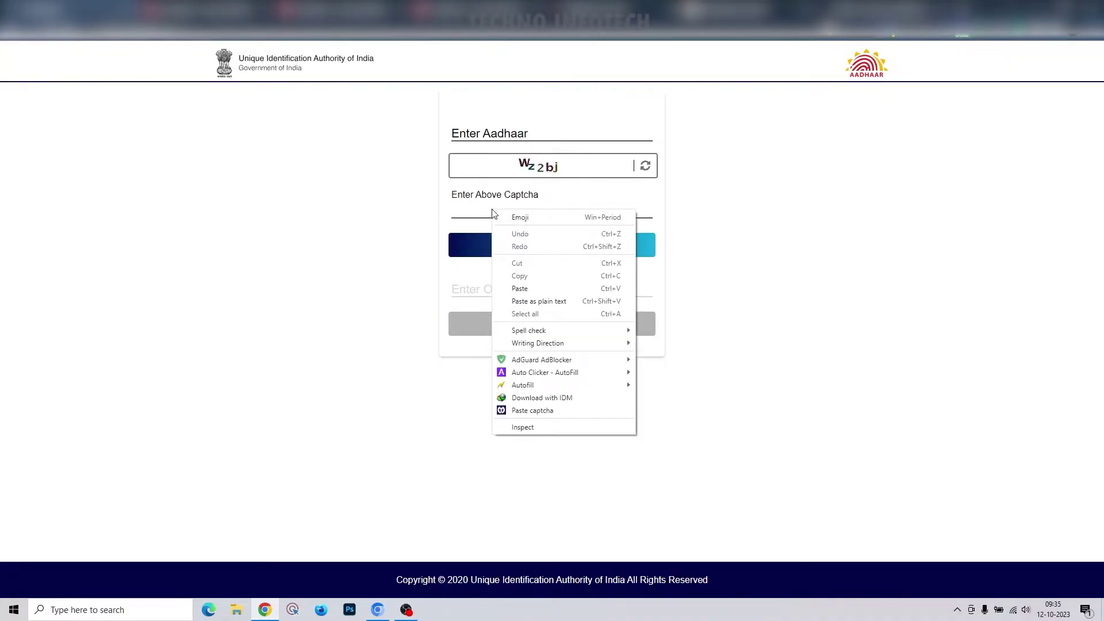
{"action": "left_click", "coordinate": [532, 412]}
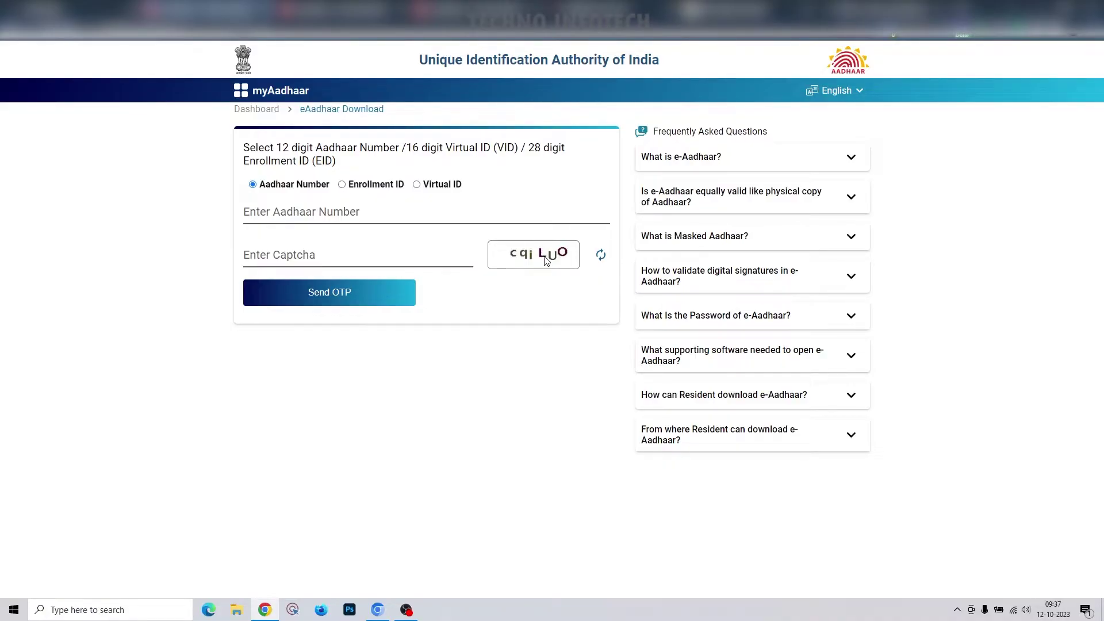
Solve the eAadhaar Download captcha image with the captcha extension and paste the result into its captcha field.
{"action": "right_click", "coordinate": [525, 252]}
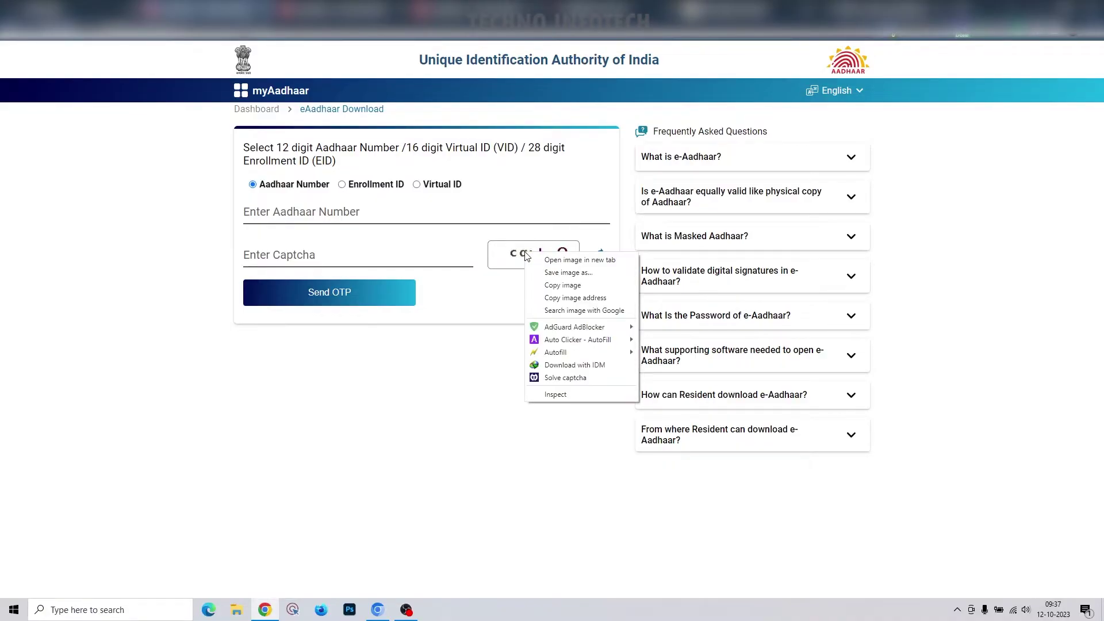
{"action": "left_click", "coordinate": [582, 379]}
{"action": "left_click", "coordinate": [276, 253]}
{"action": "right_click", "coordinate": [297, 255]}
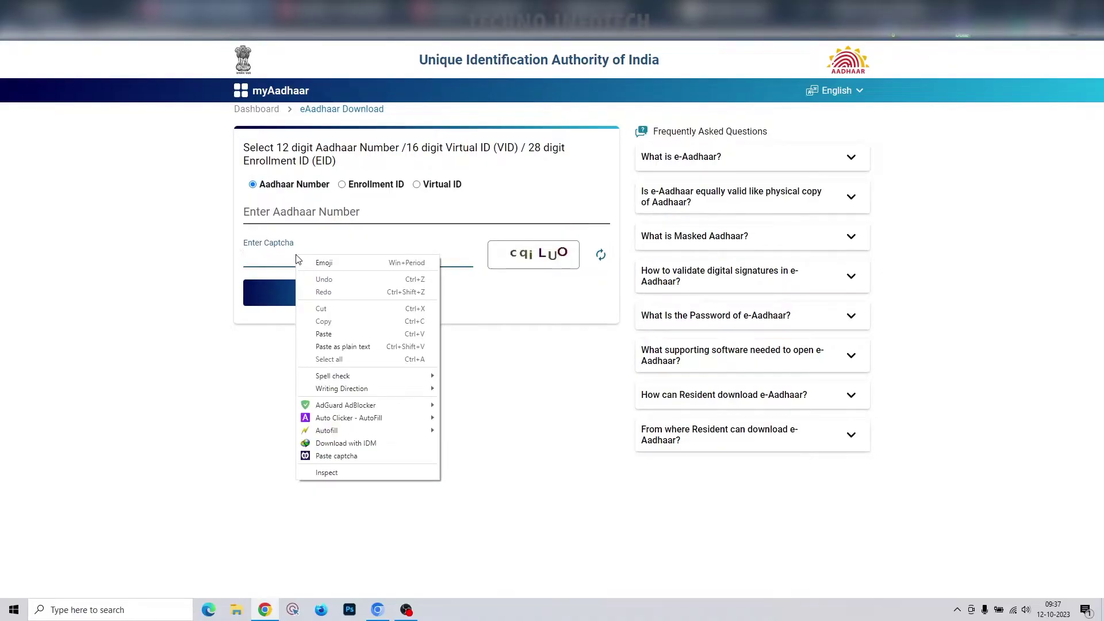
{"action": "left_click", "coordinate": [352, 457]}
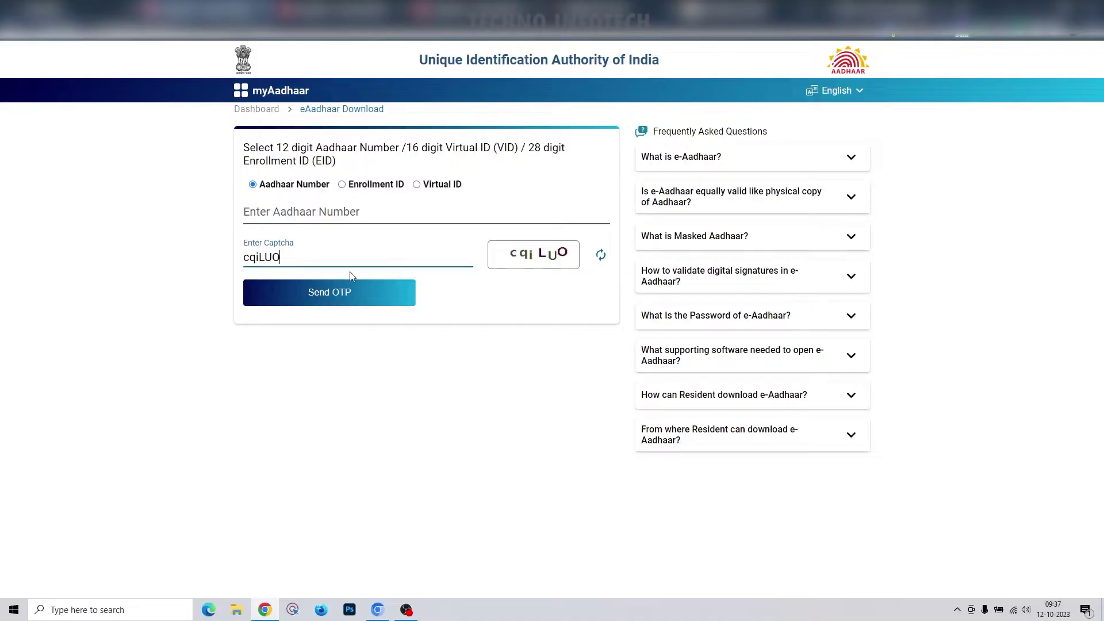
Switch to the Verify Email/Mobile page, solve its captcha image with the extension and paste the result into the captcha field.
{"action": "left_click", "coordinate": [322, 12]}
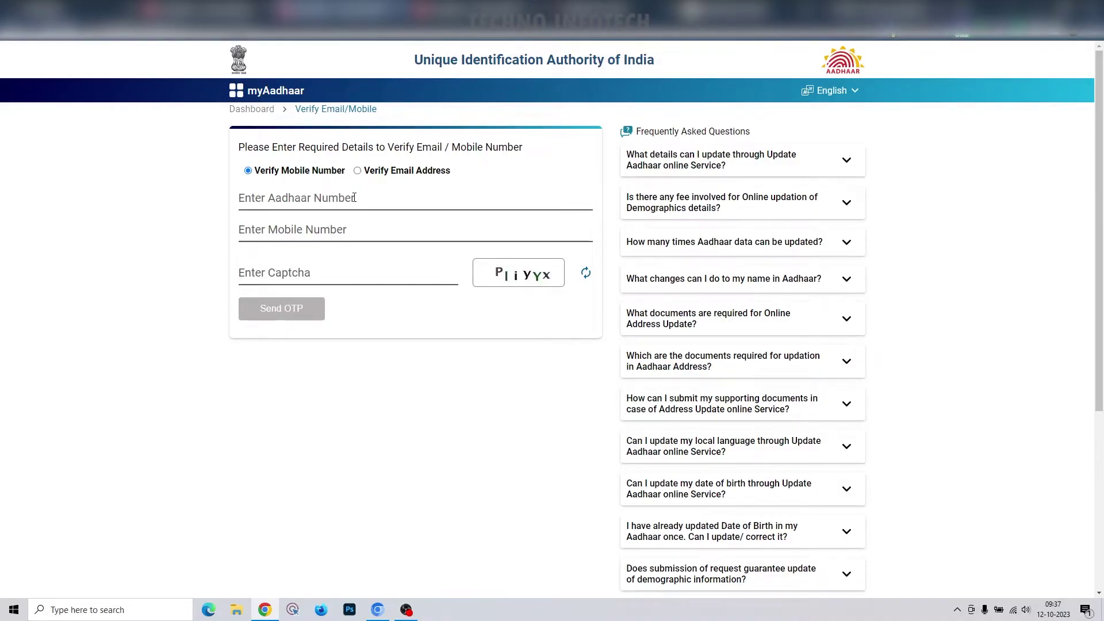
{"action": "left_click", "coordinate": [389, 196]}
{"action": "left_click", "coordinate": [345, 244]}
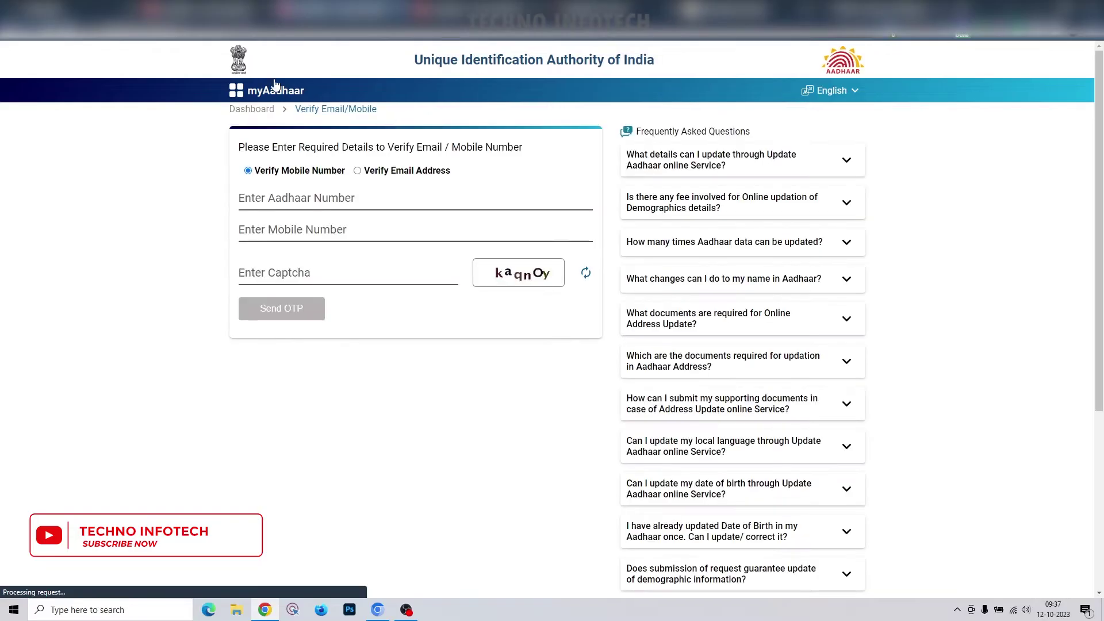
{"action": "right_click", "coordinate": [509, 275]}
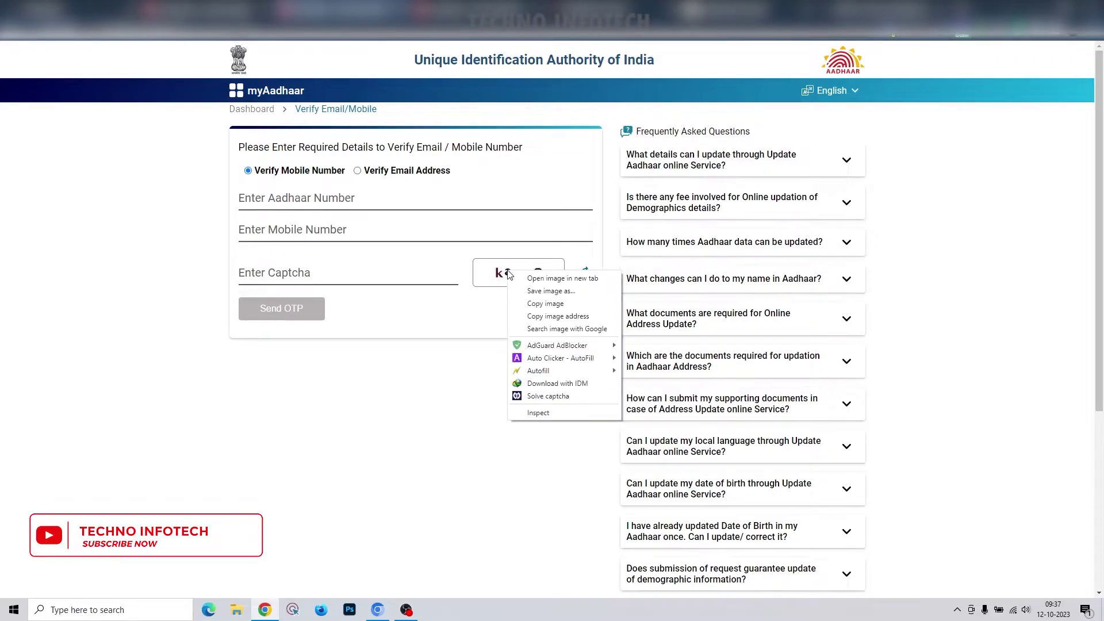
{"action": "left_click", "coordinate": [547, 396]}
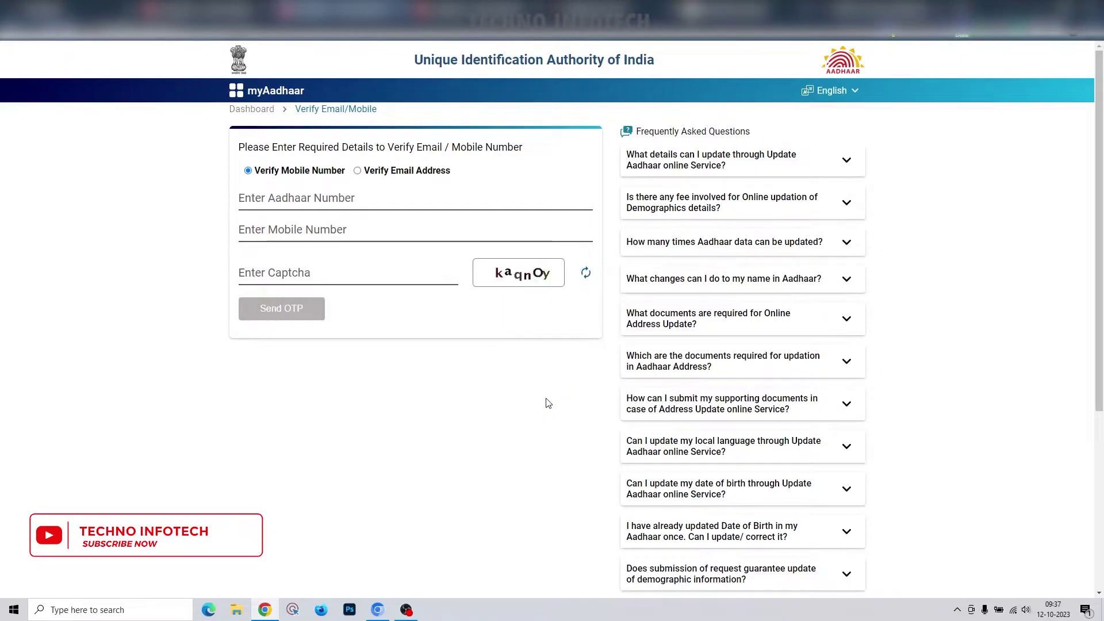
{"action": "left_click", "coordinate": [341, 279]}
{"action": "right_click", "coordinate": [341, 279]}
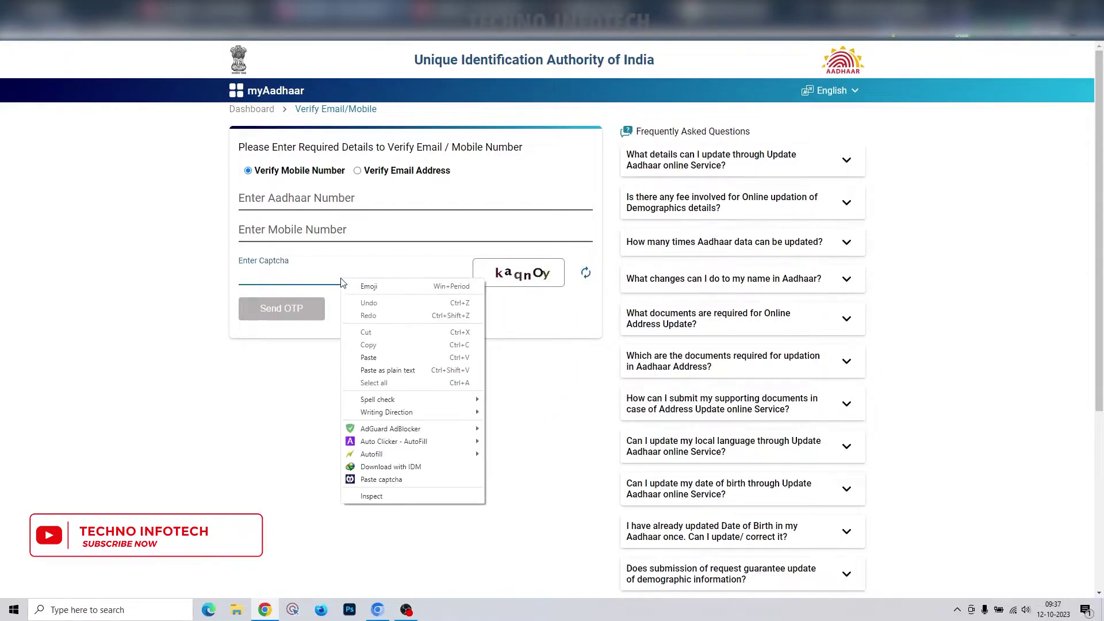
{"action": "left_click", "coordinate": [381, 480]}
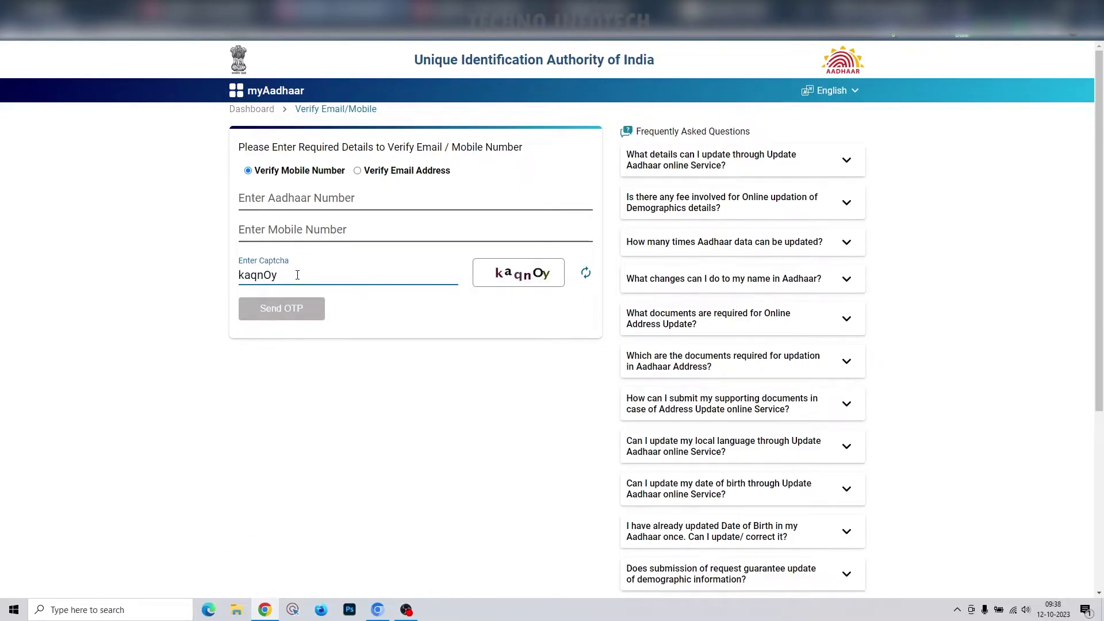
Switch to the Generate or Retrieve VID page and on to the Digital Seva Connect sign-in page.
{"action": "left_click", "coordinate": [431, 10]}
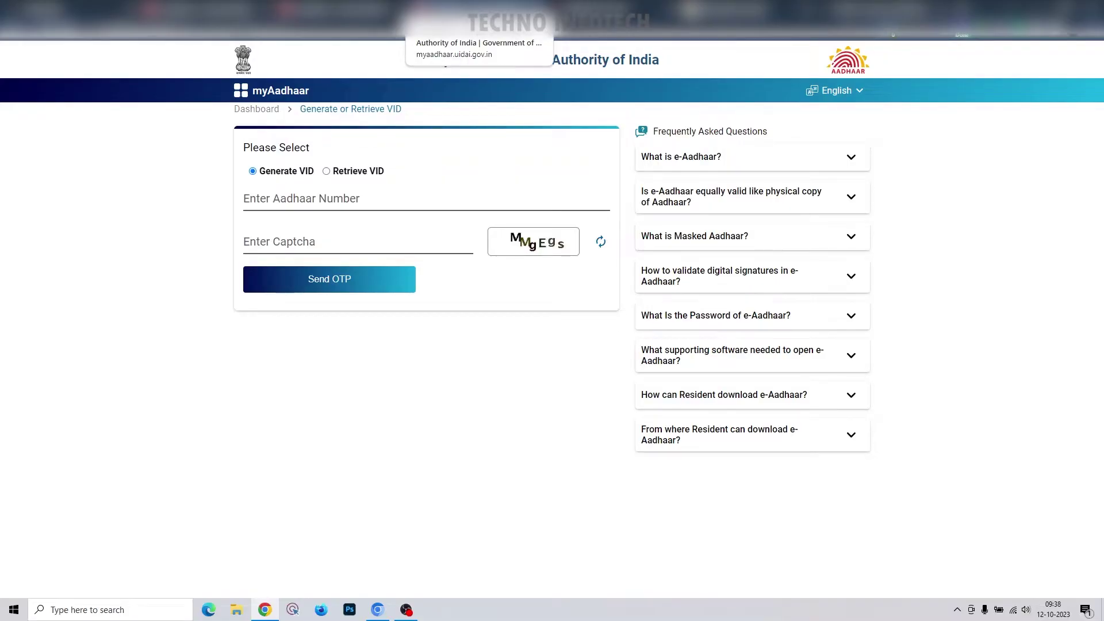
{"action": "left_click", "coordinate": [514, 15]}
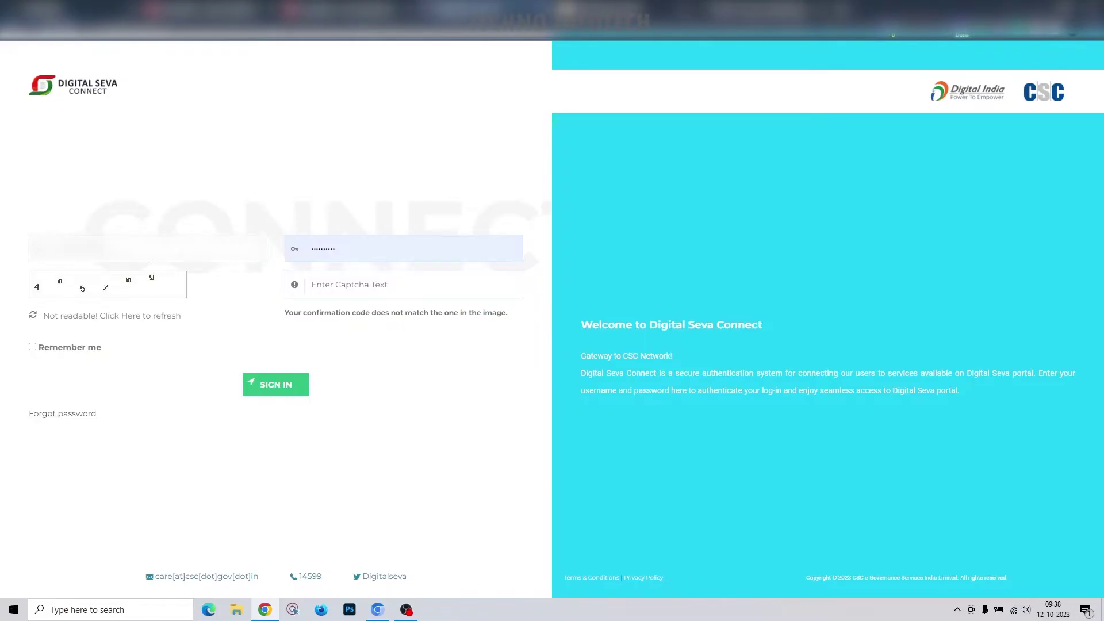
{"action": "left_click", "coordinate": [378, 250]}
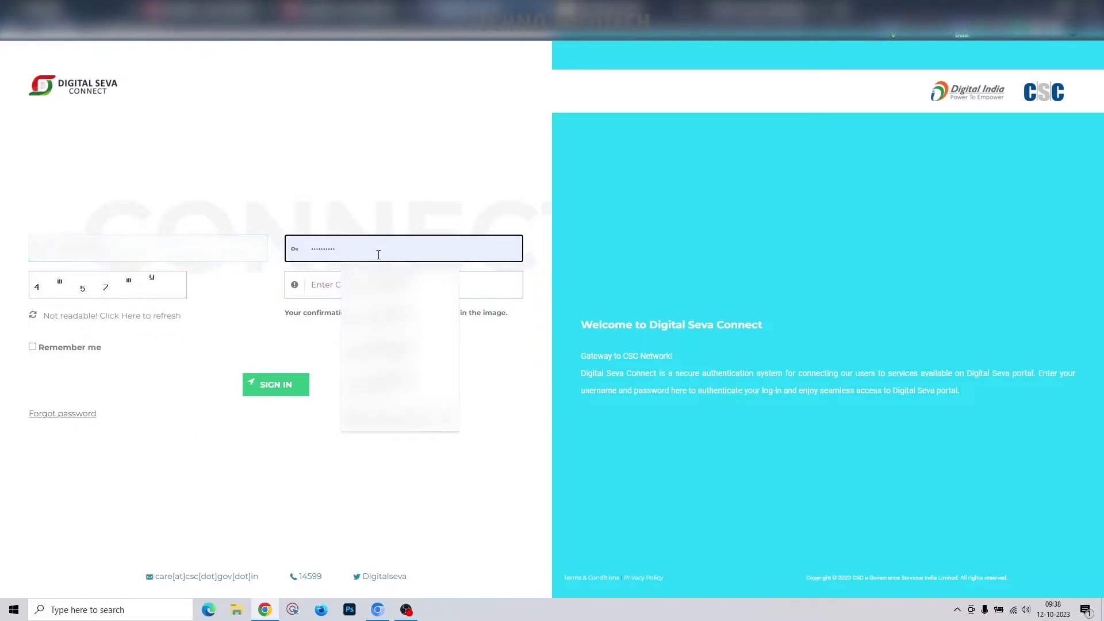
{"action": "left_click", "coordinate": [252, 285]}
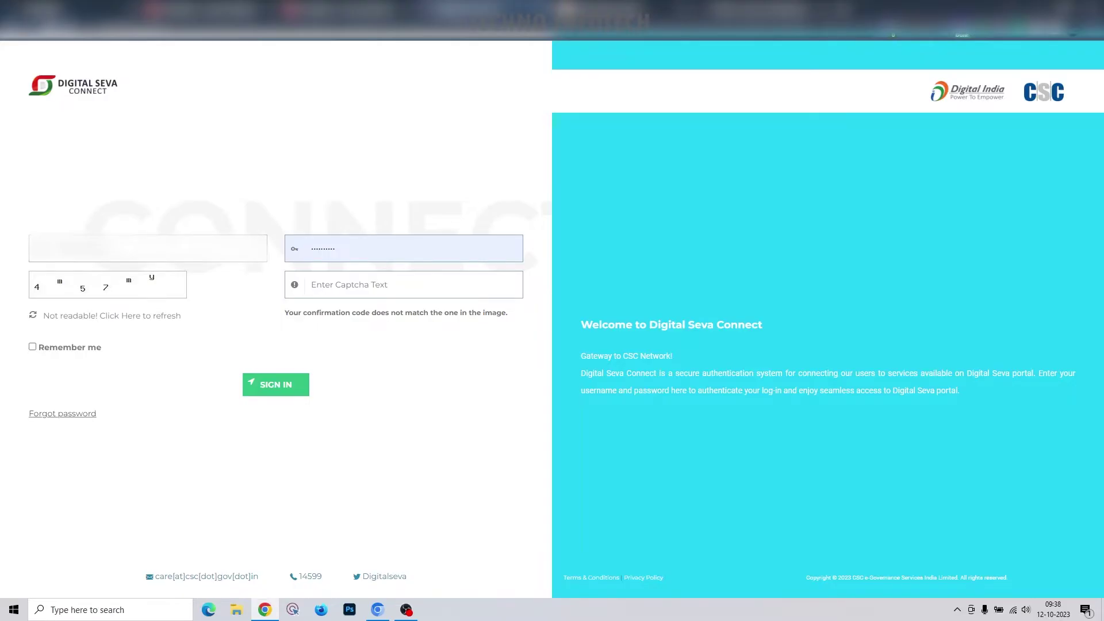
Try solving the Digital Seva Connect captcha with the extension, refreshing the image twice.
{"action": "right_click", "coordinate": [85, 288]}
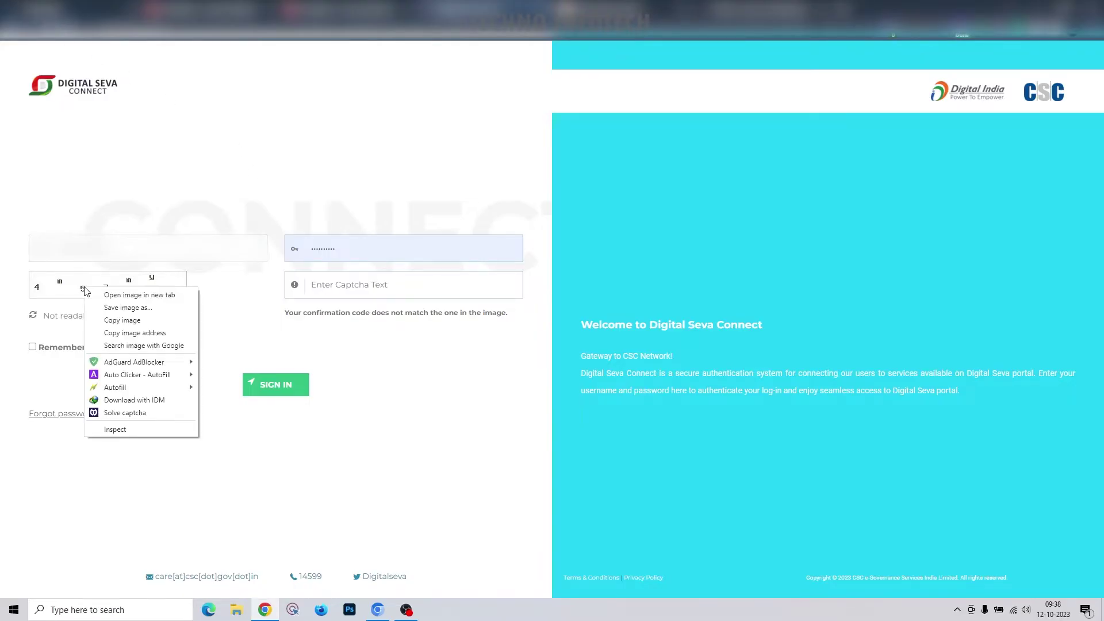
{"action": "left_click", "coordinate": [229, 315]}
{"action": "right_click", "coordinate": [118, 282]}
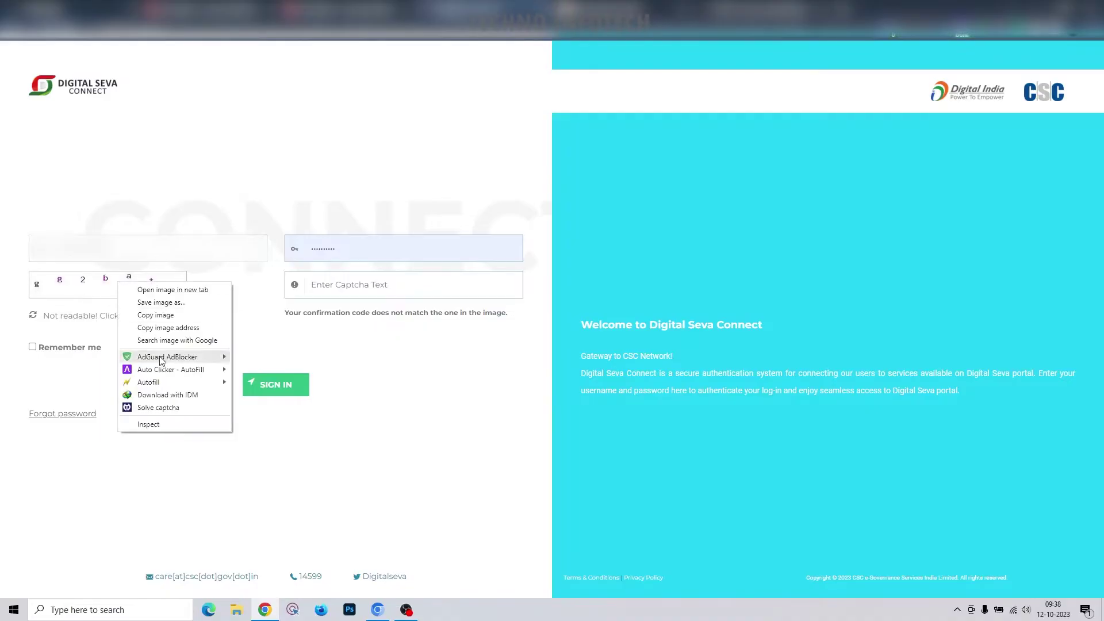
{"action": "left_click", "coordinate": [162, 408]}
{"action": "left_click", "coordinate": [238, 317]}
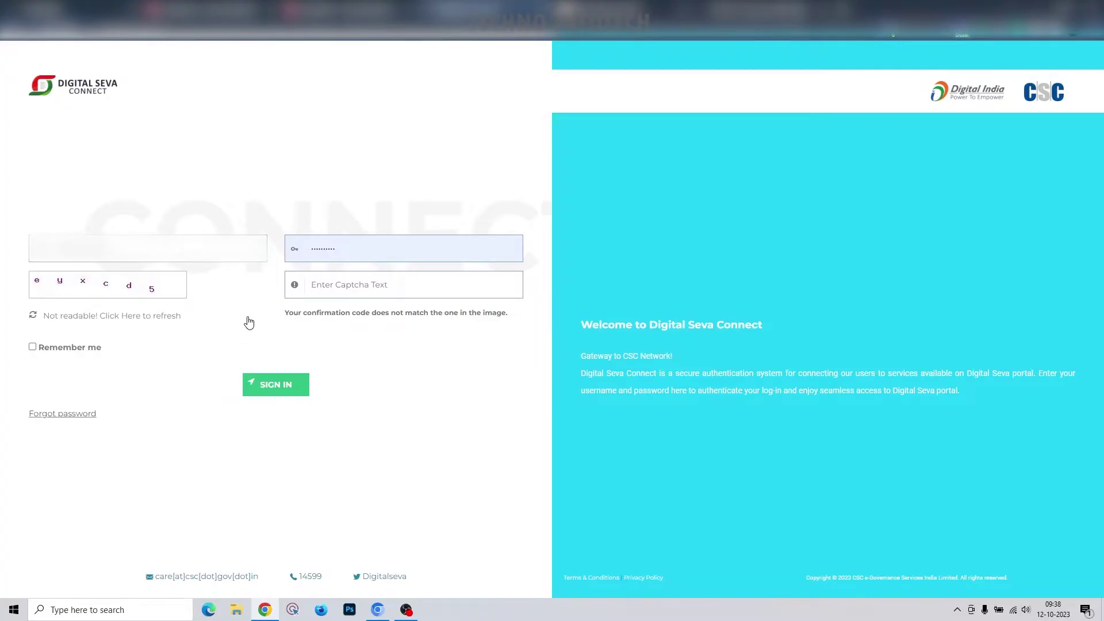
Solve the refreshed Digital Seva Connect captcha with the extension, paste the result into the captcha field and select the pasted text.
{"action": "right_click", "coordinate": [150, 283]}
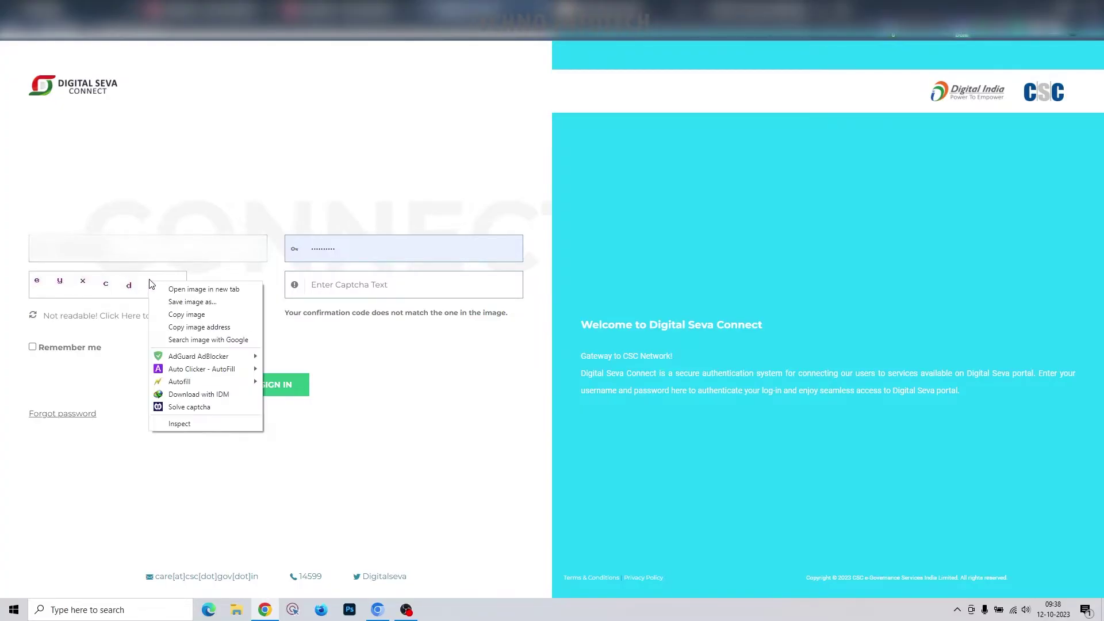
{"action": "left_click", "coordinate": [217, 412]}
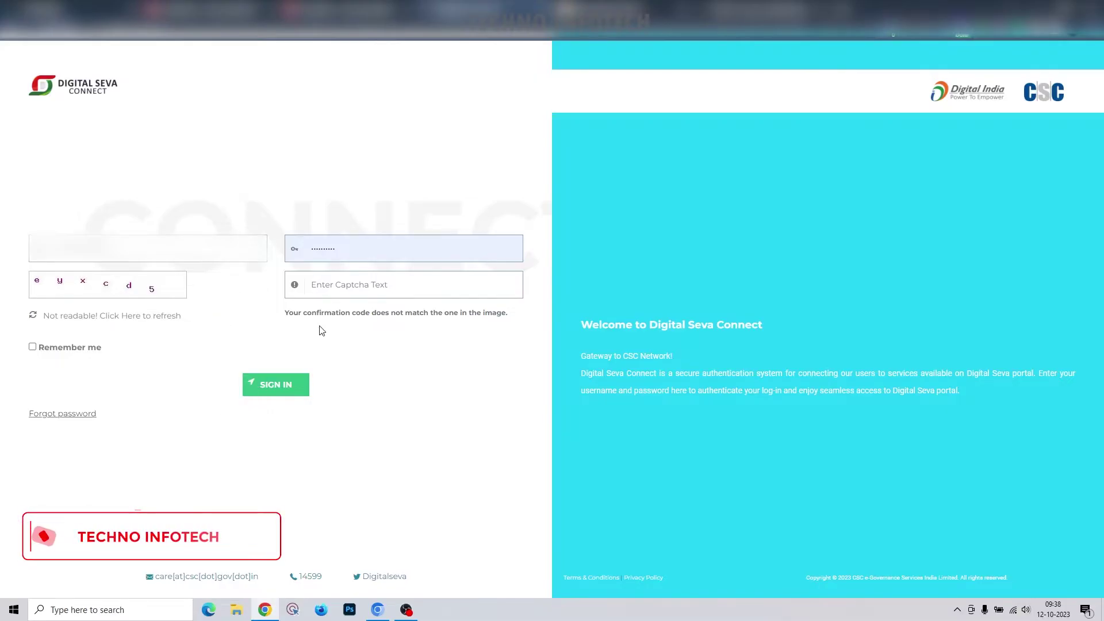
{"action": "left_click", "coordinate": [405, 282]}
{"action": "right_click", "coordinate": [405, 282]}
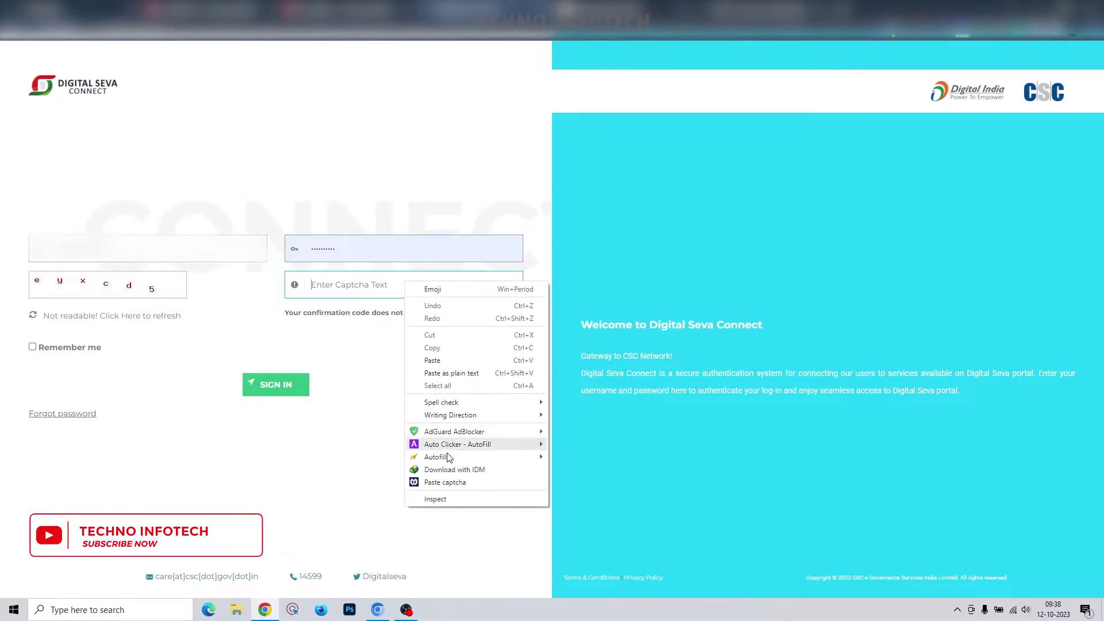
{"action": "left_click", "coordinate": [436, 481]}
{"action": "left_click_drag", "start_coordinate": [341, 285], "coordinate": [309, 289]}
{"action": "left_click", "coordinate": [364, 286]}
{"action": "double_click", "coordinate": [354, 286]}
{"action": "left_click", "coordinate": [357, 286]}
{"action": "double_click", "coordinate": [357, 286]}
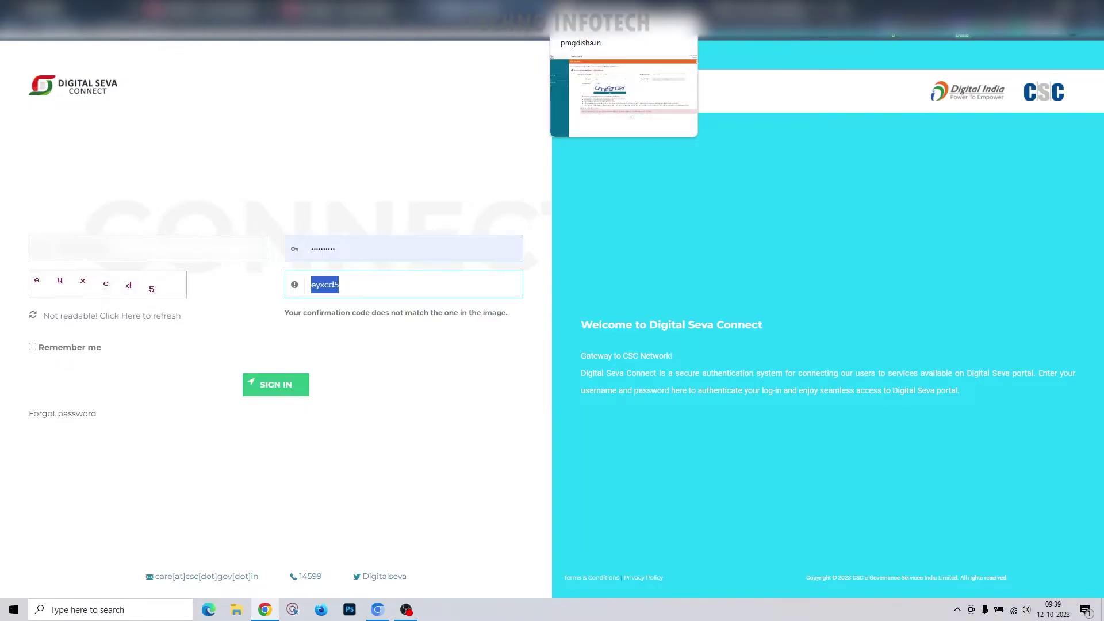
Switch to the PMGDISHA dashboard and try to reopen the Add Student form.
{"action": "left_click", "coordinate": [598, 12]}
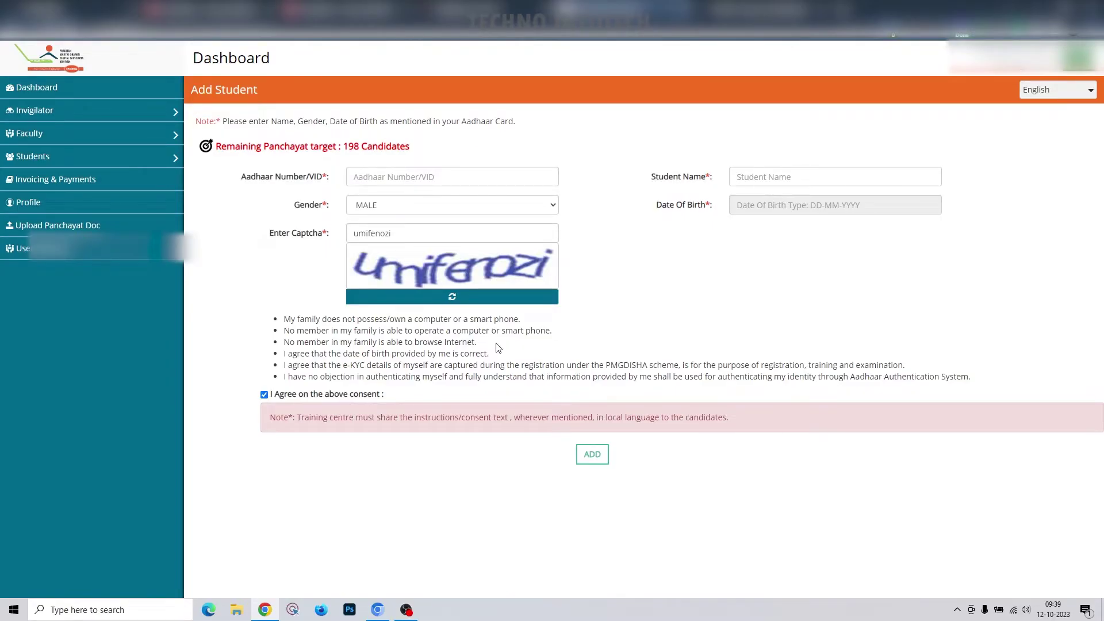
{"action": "mouse_move", "coordinate": [128, 161]}
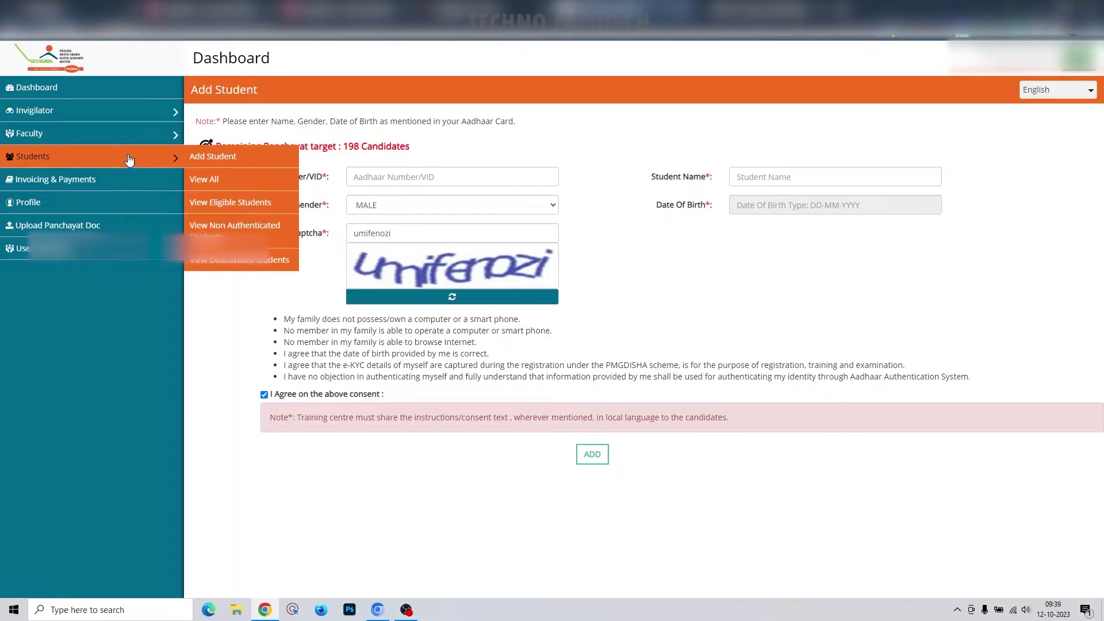
{"action": "left_click", "coordinate": [216, 160]}
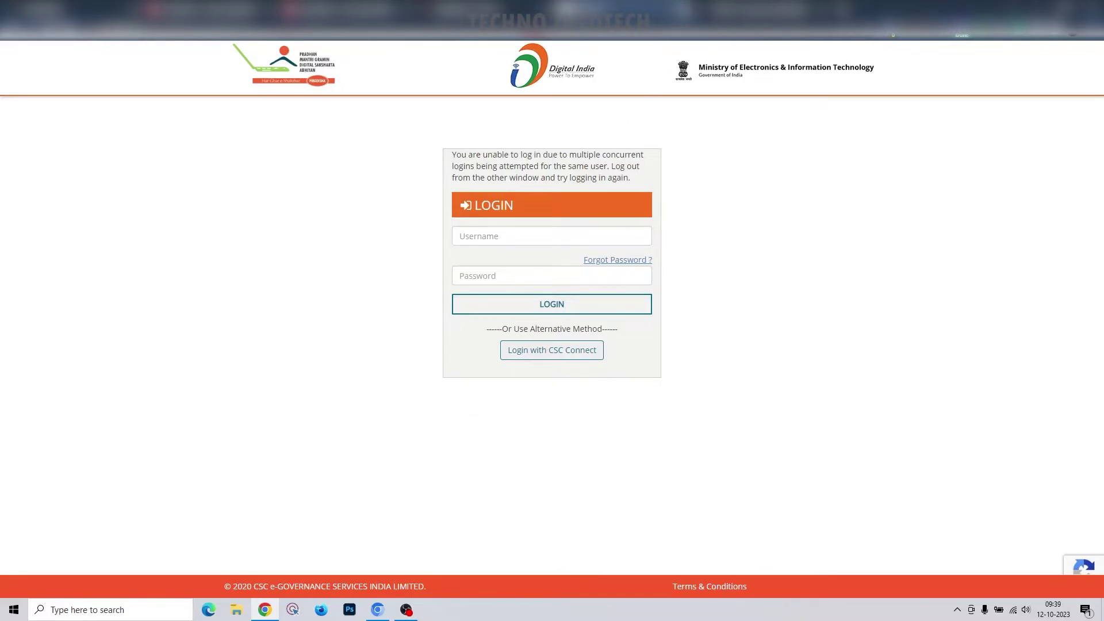
On the UTIITSL PAN card status page, solve the captcha image with the extension and paste the result into the captcha field.
{"action": "left_click", "coordinate": [621, 9]}
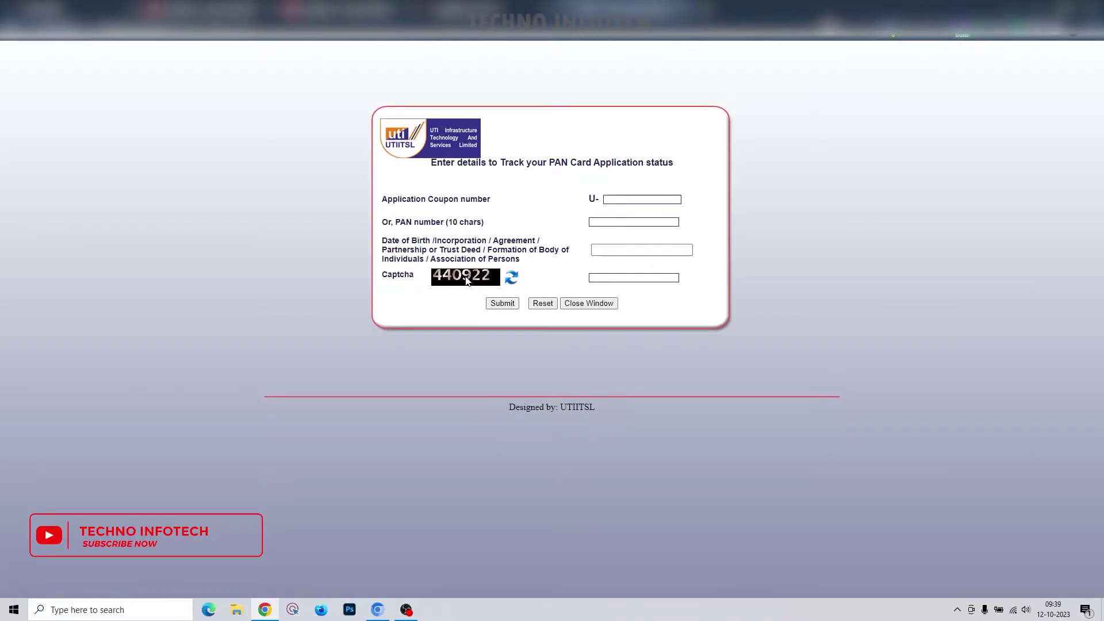
{"action": "right_click", "coordinate": [467, 280]}
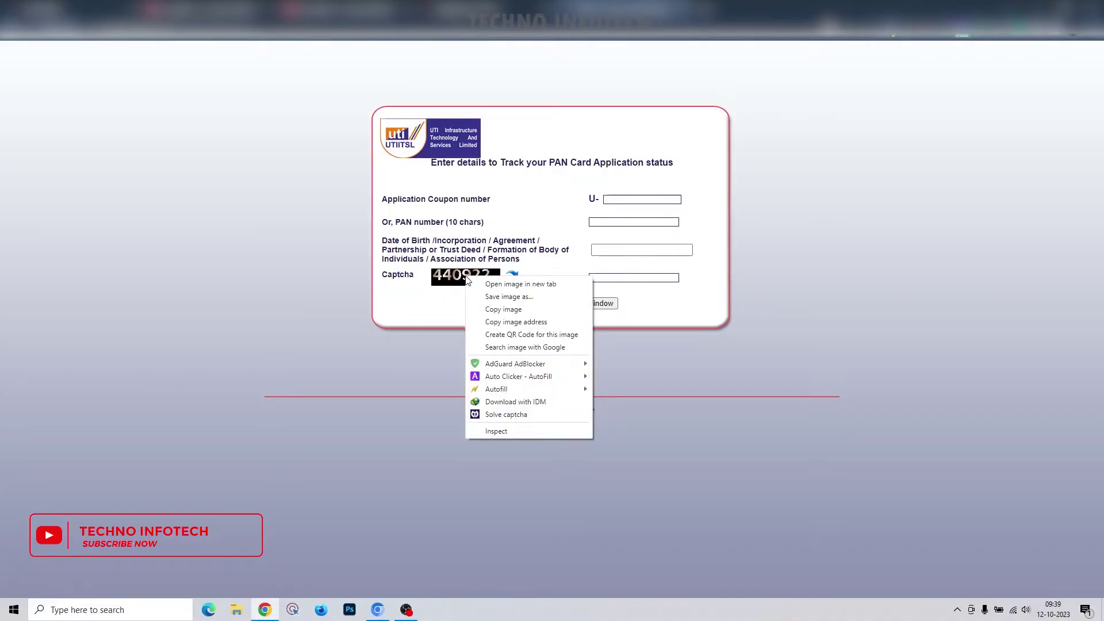
{"action": "left_click", "coordinate": [511, 415]}
{"action": "right_click", "coordinate": [610, 280]}
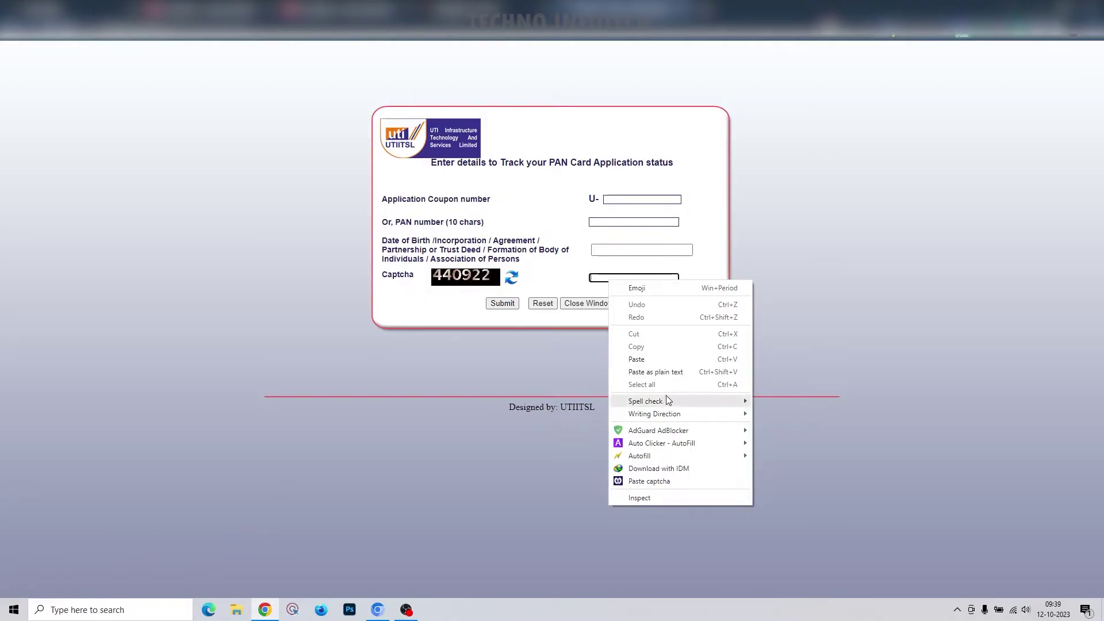
{"action": "left_click", "coordinate": [654, 482]}
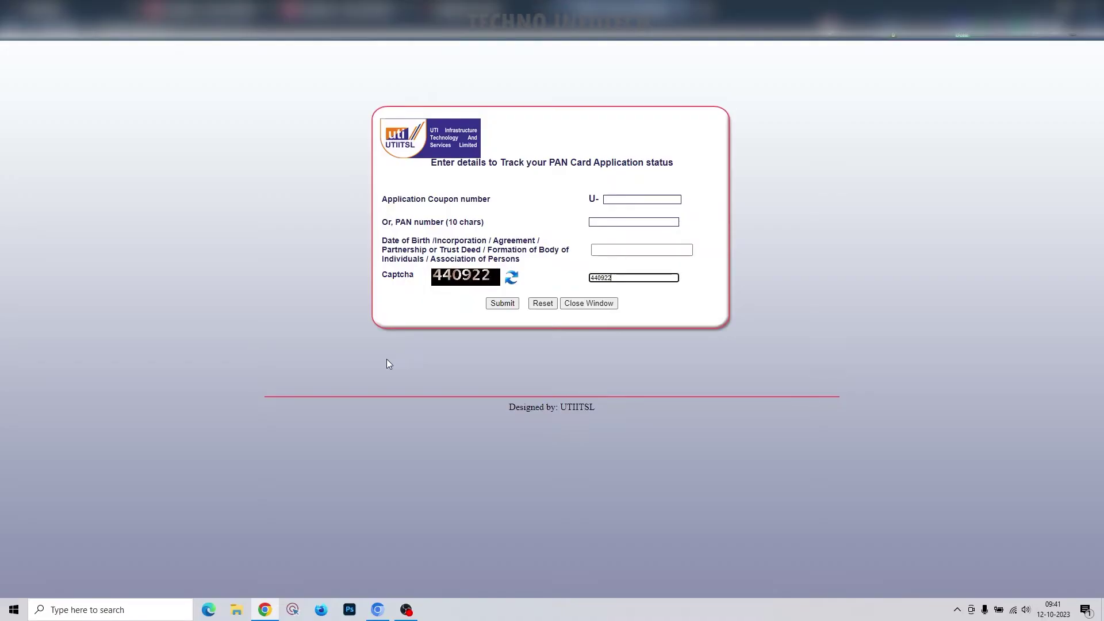
Switch to the Chromium browser and search Google for "true captcha".
{"action": "left_click", "coordinate": [376, 611]}
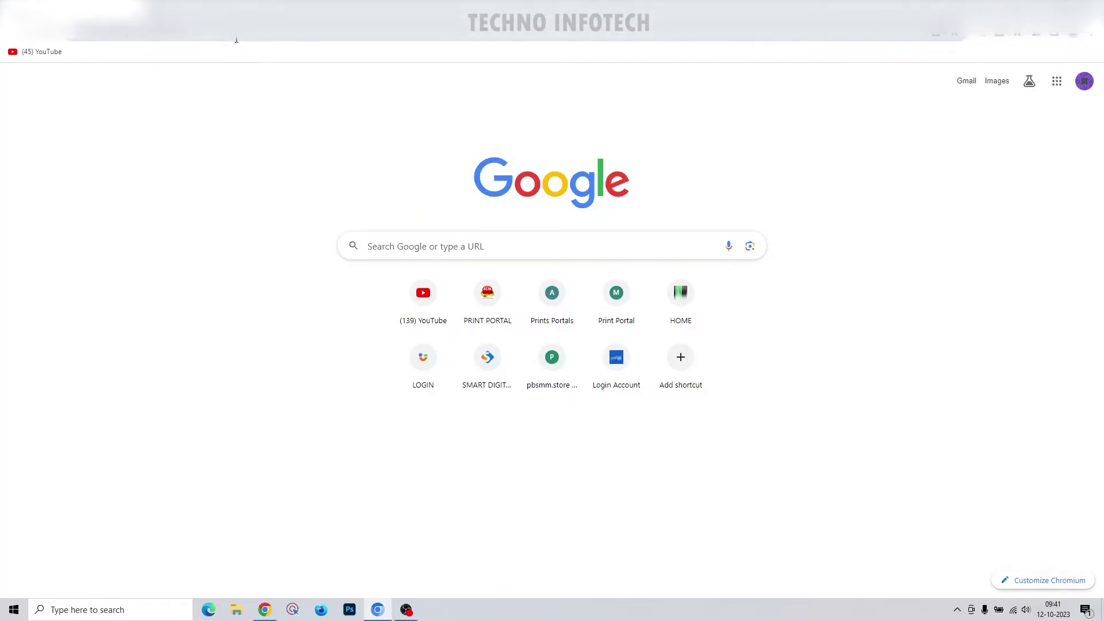
{"action": "left_click", "coordinate": [234, 36]}
{"action": "left_click", "coordinate": [321, 457]}
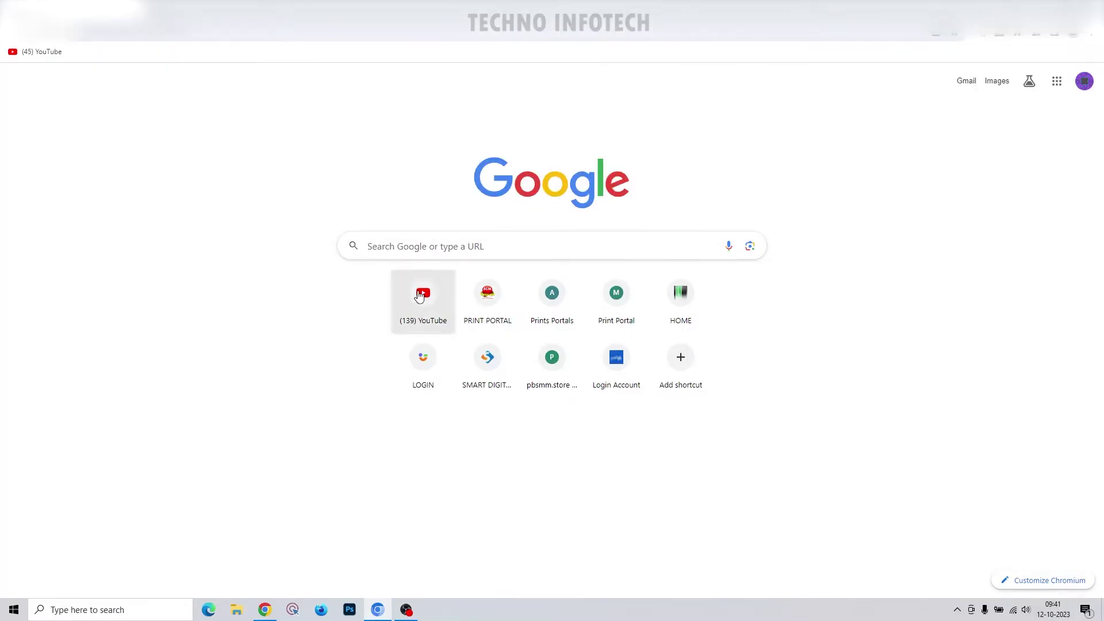
{"action": "left_click", "coordinate": [438, 248]}
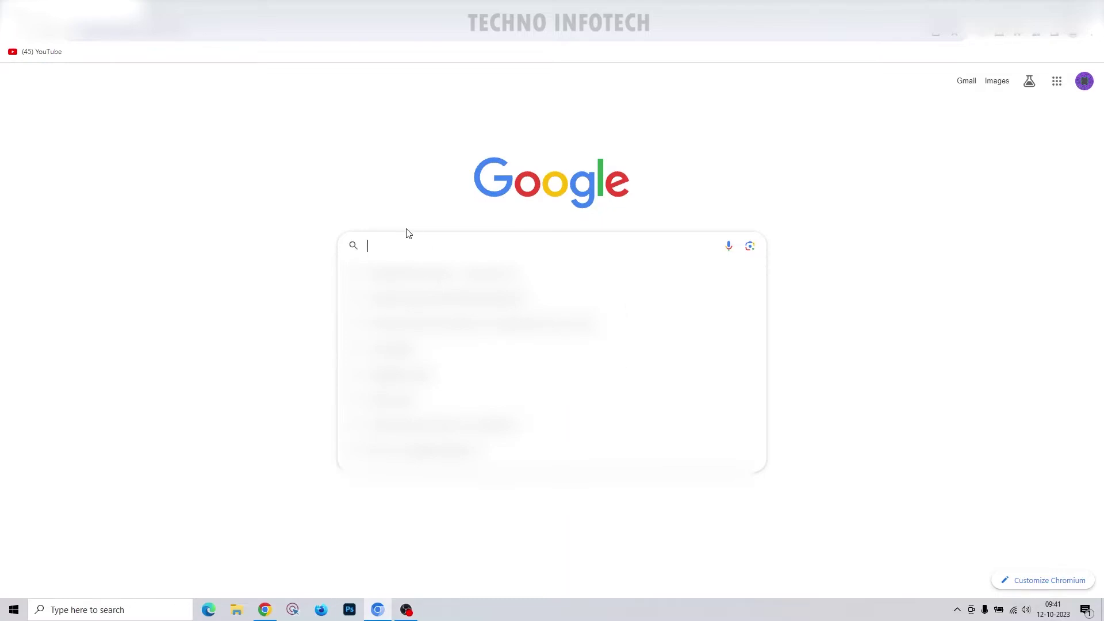
{"action": "type", "text": "true c"}
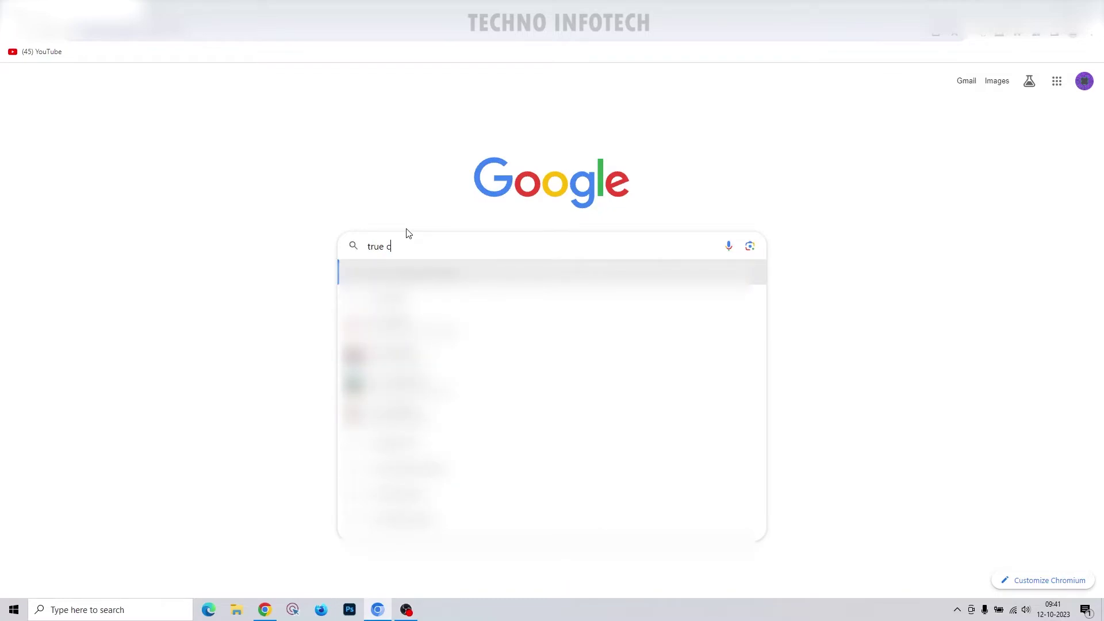
{"action": "type", "text": "aptcha"}
{"action": "key", "text": "Return"}
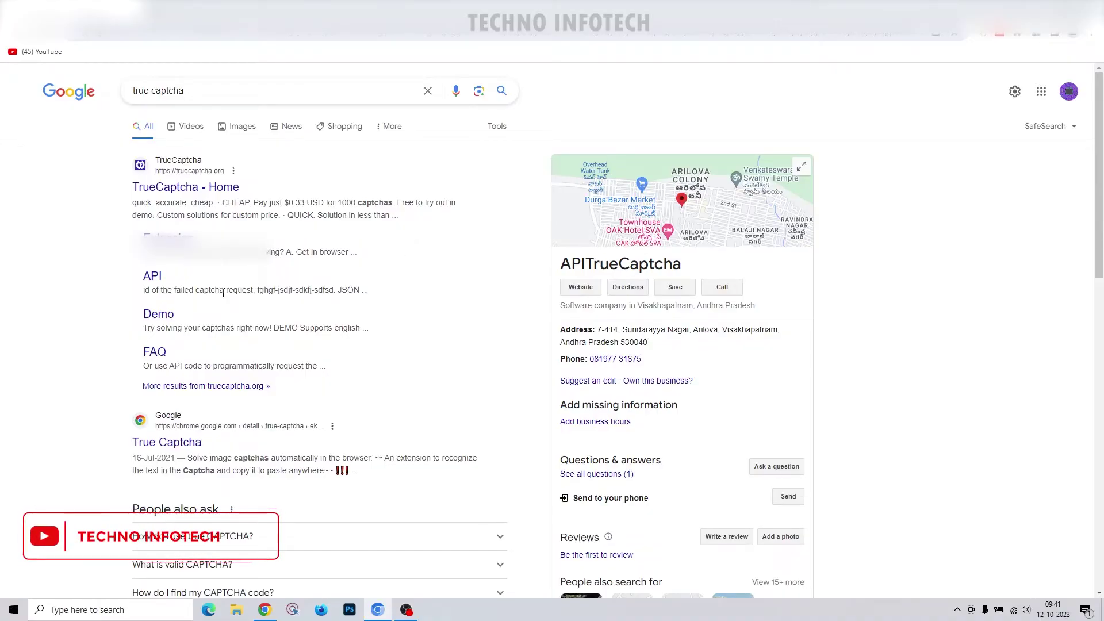
Open the TrueCaptcha home page from the results, go to its Browser Extensions page and dismiss the video download bar.
{"action": "left_click", "coordinate": [197, 188]}
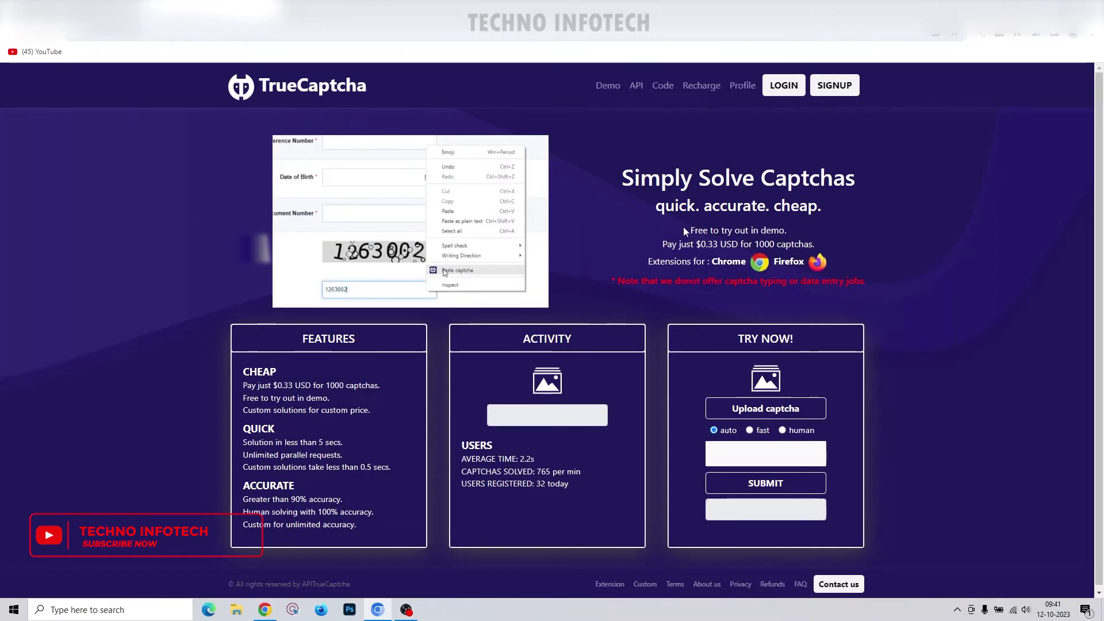
{"action": "left_click", "coordinate": [730, 262]}
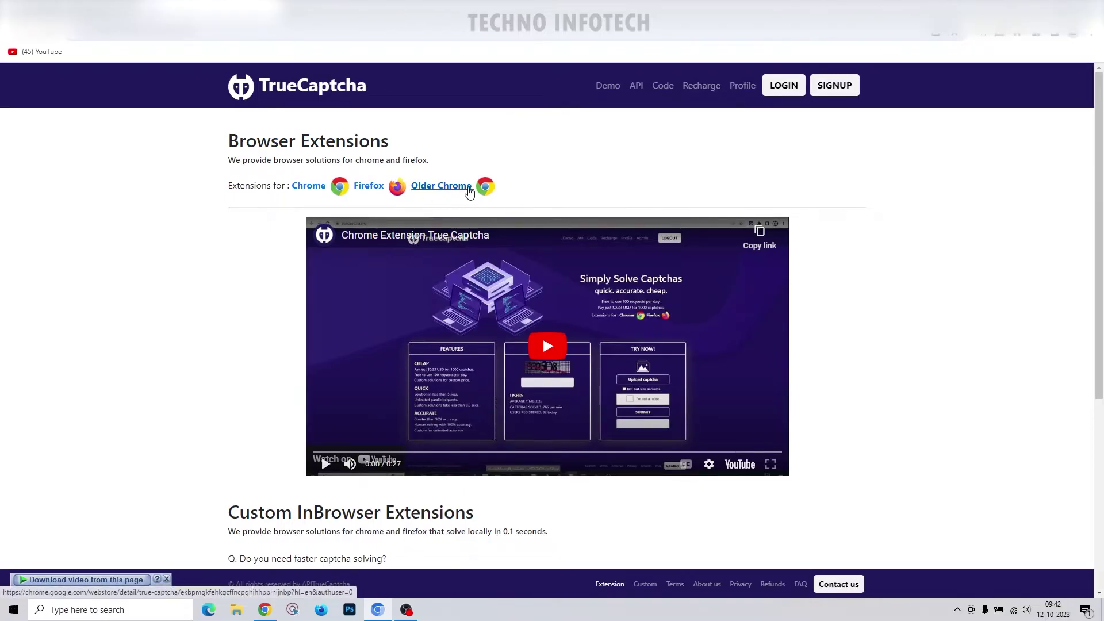
{"action": "left_click", "coordinate": [488, 191]}
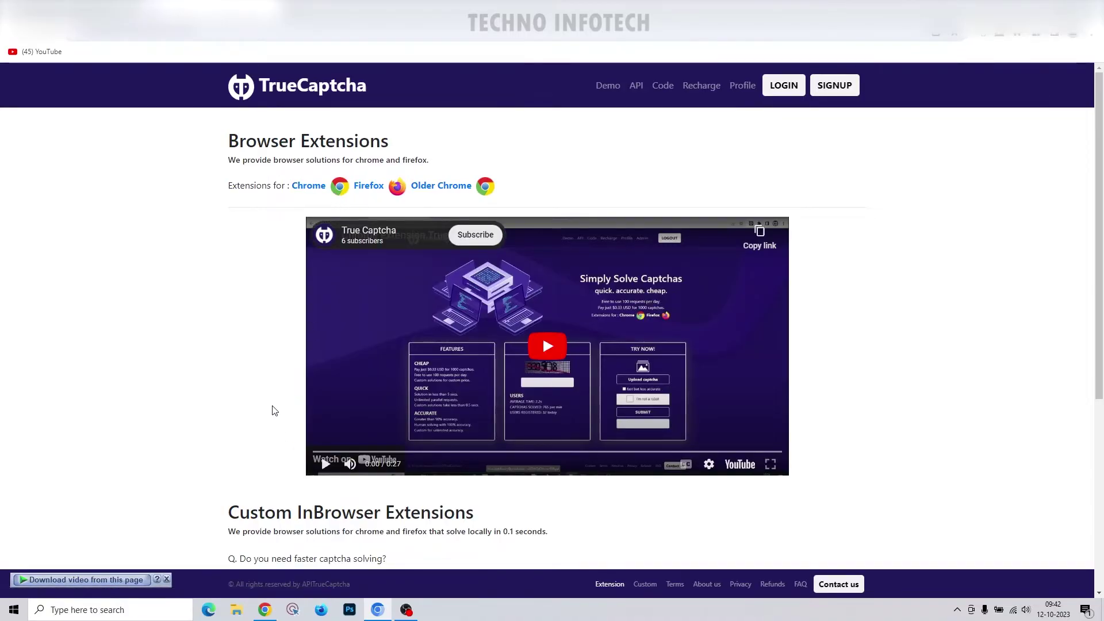
{"action": "left_click", "coordinate": [167, 580]}
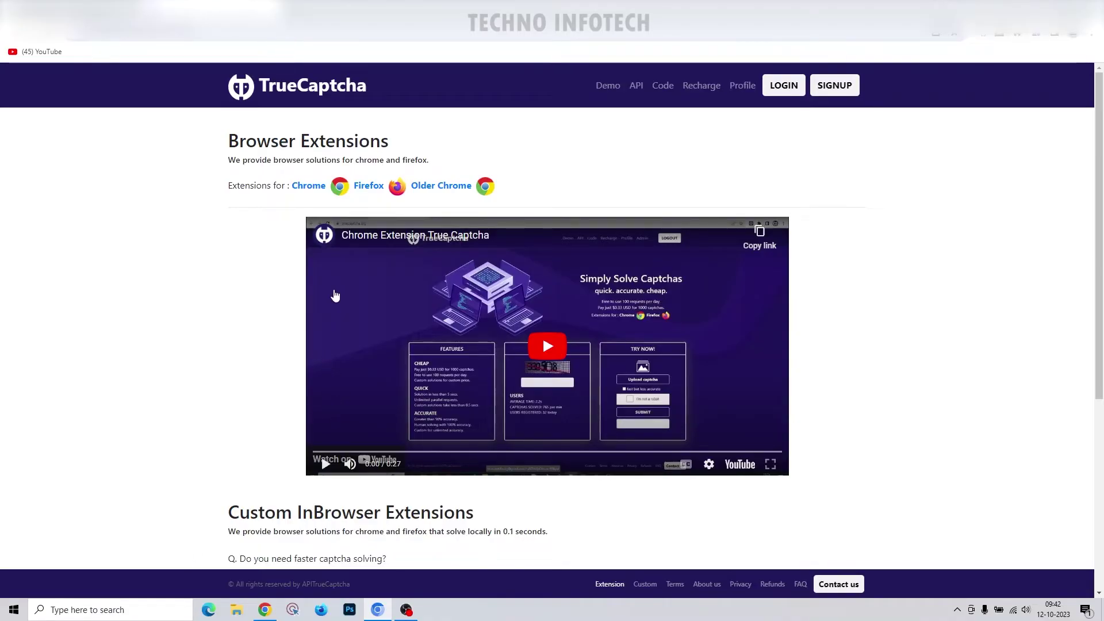
{"action": "scroll", "coordinate": [808, 368], "scroll_direction": "down", "scroll_amount": 4}
{"action": "scroll", "coordinate": [803, 364], "scroll_direction": "up", "scroll_amount": 4}
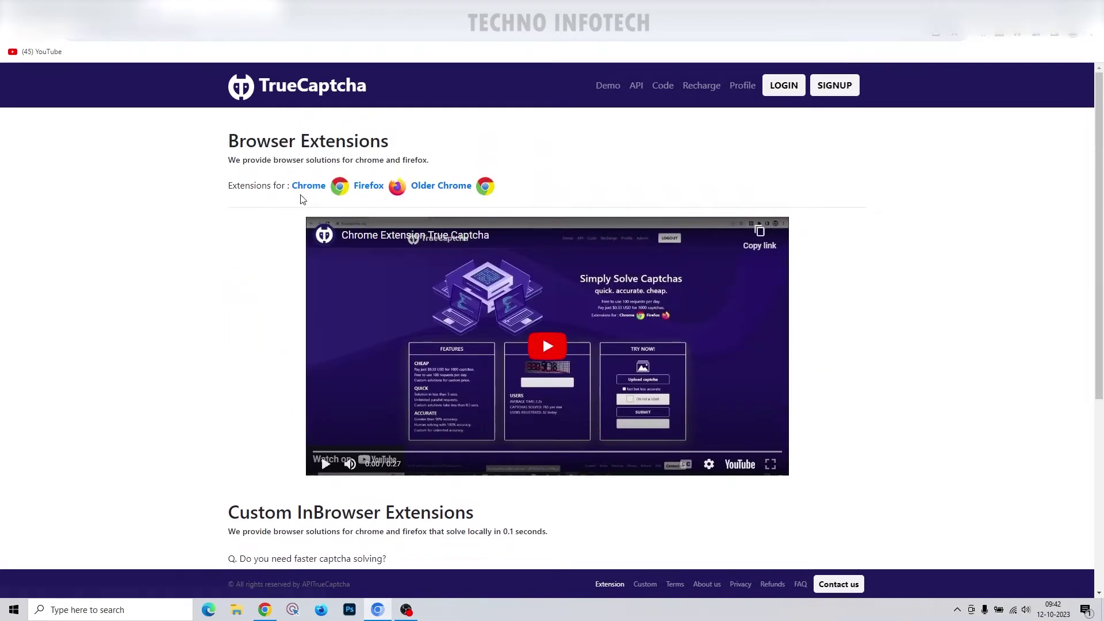